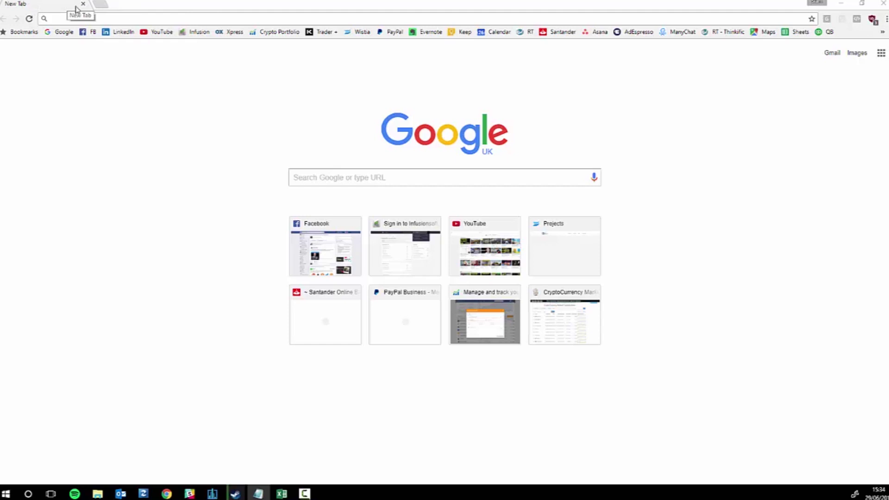
Open a new Chrome incognito window from the three-dot menu.
left_click(472, 55)
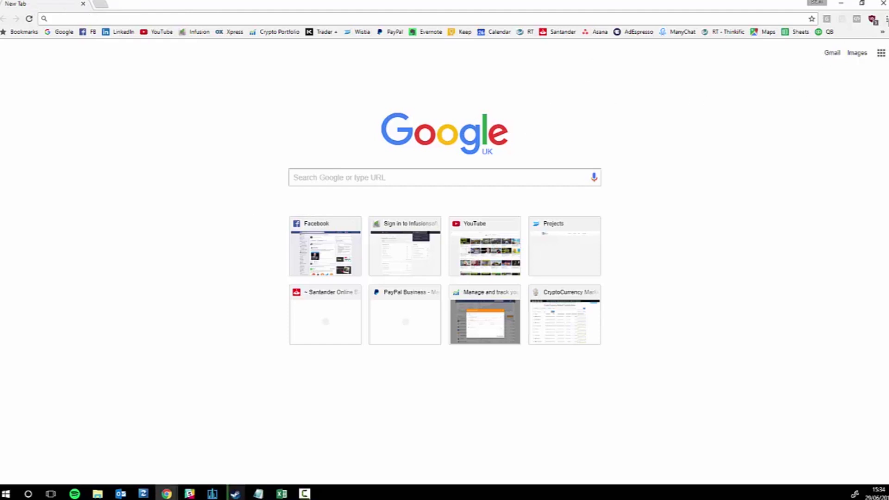
left_click(886, 19)
left_click(622, 126)
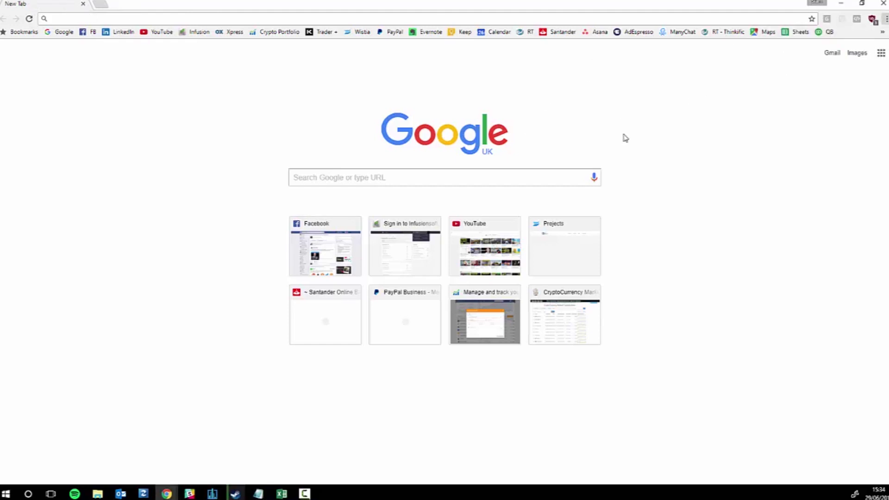
left_click(886, 18)
left_click(808, 54)
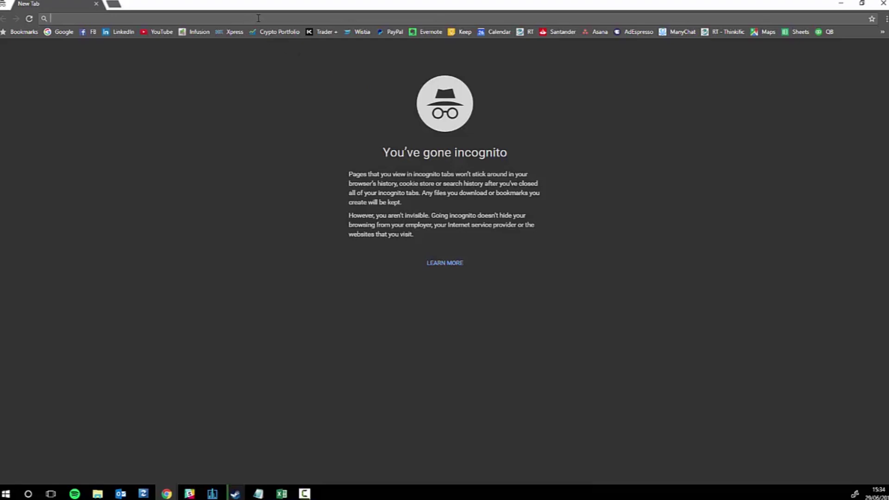
Load bitaddress.org in the incognito window.
type("bv")
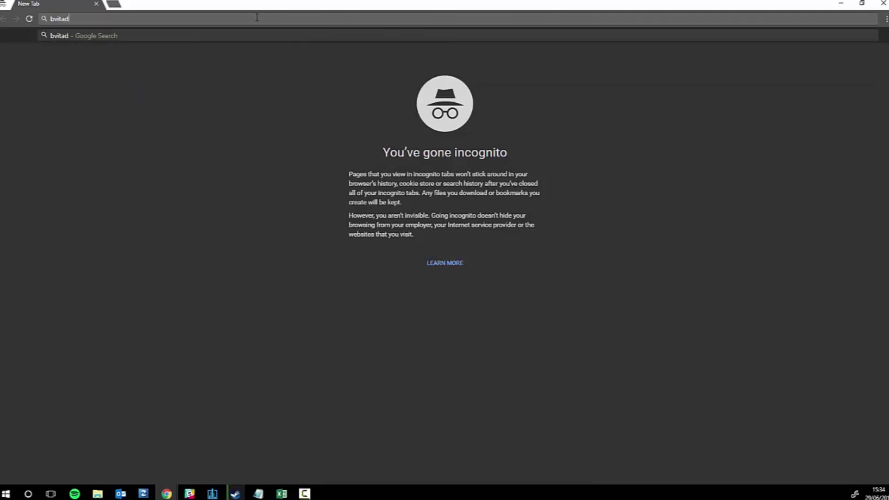
key("BackSpace")
type("itaddress.org")
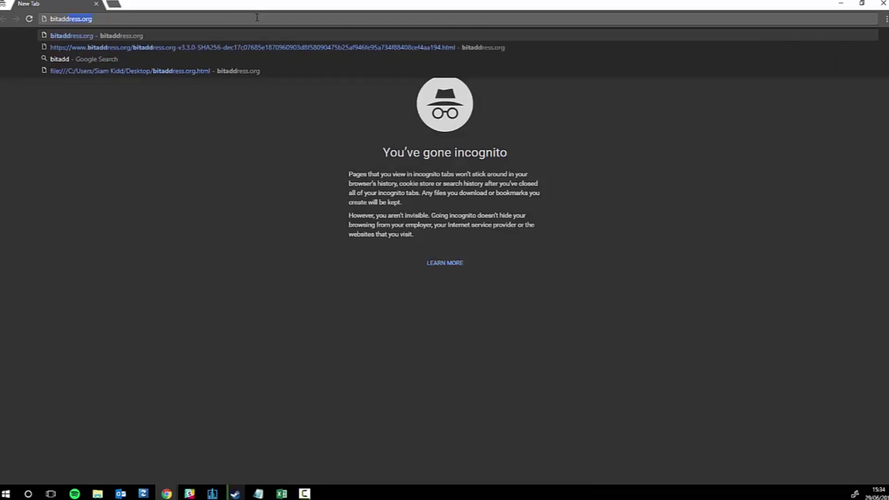
key("Return")
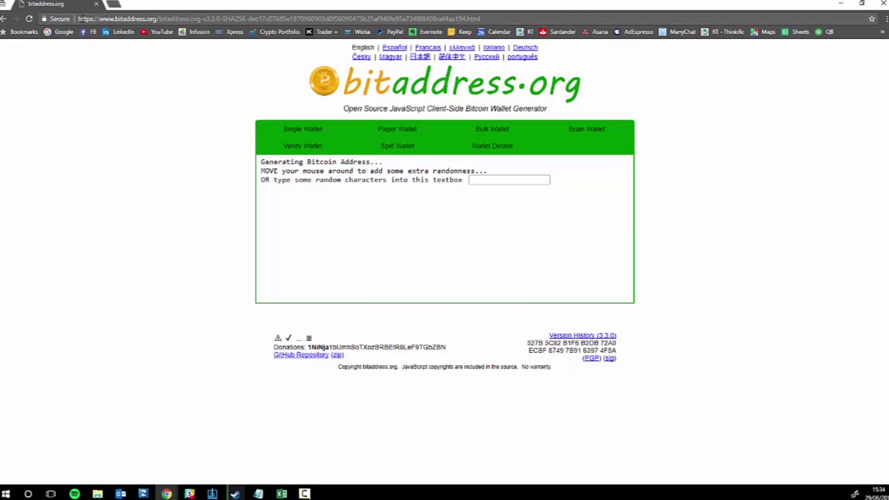
Highlight https in the address bar to confirm the connection is secure.
left_click_drag(94, 19, 78, 19)
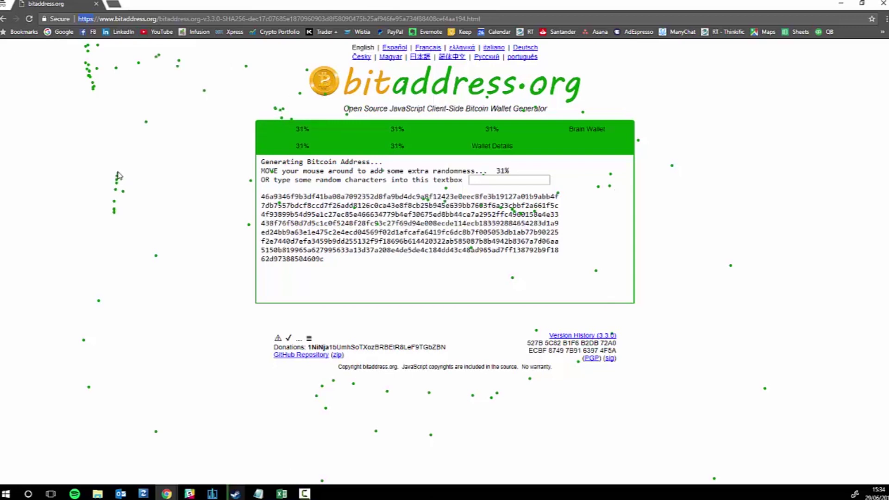
Save bitaddress.org to the Desktop as Web Page, Complete, and close the incognito window.
right_click(124, 224)
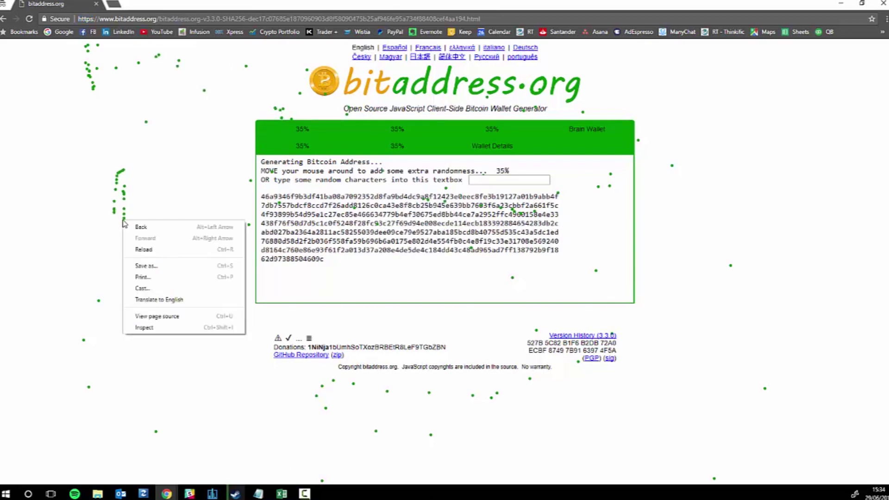
left_click(202, 269)
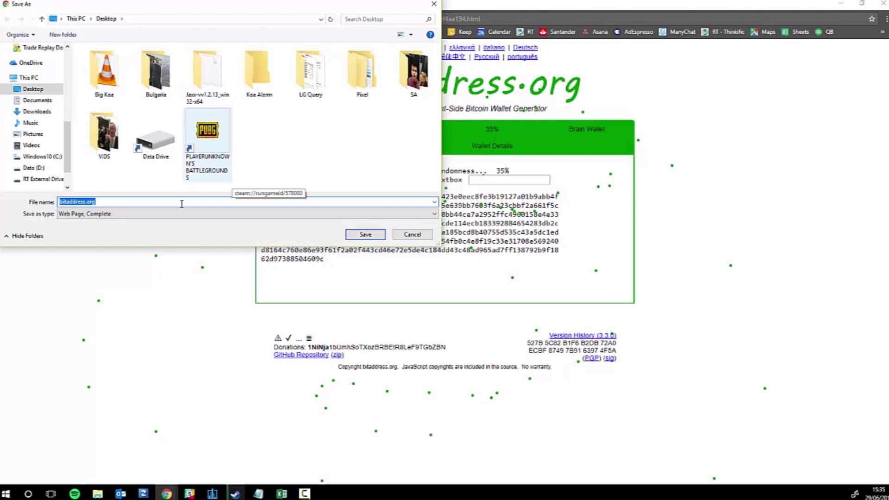
left_click(365, 234)
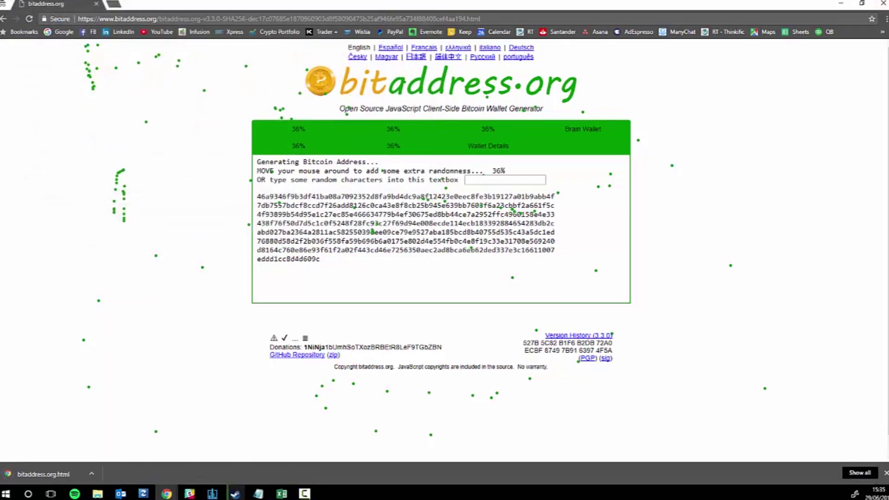
left_click(884, 4)
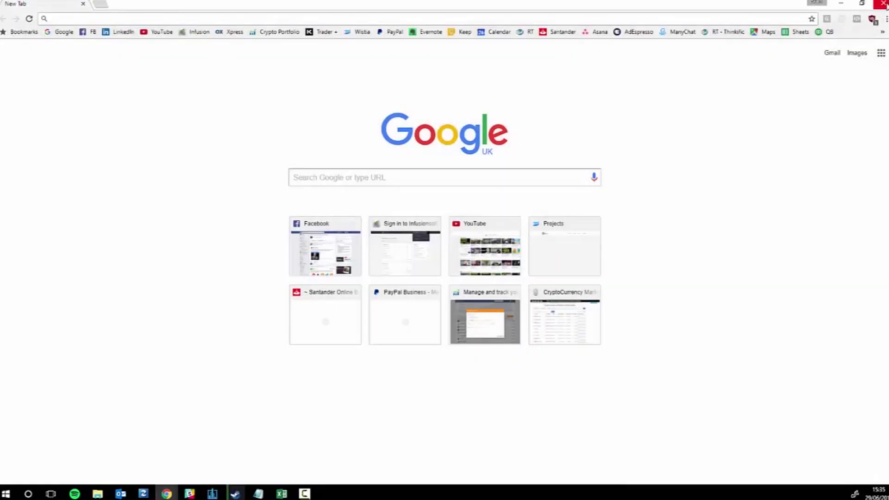
Close the remaining Chrome window and place the saved bitaddress.org.html icon on the desktop.
left_click(883, 3)
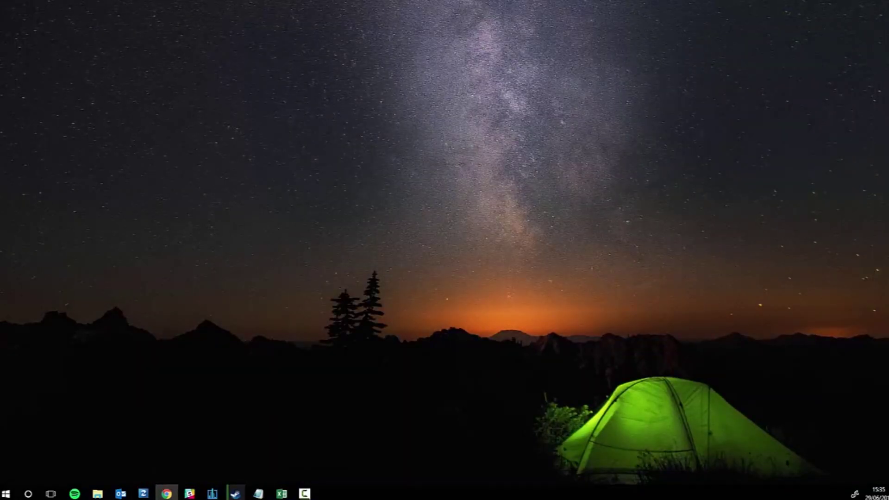
left_click_drag(167, 493, 469, 227)
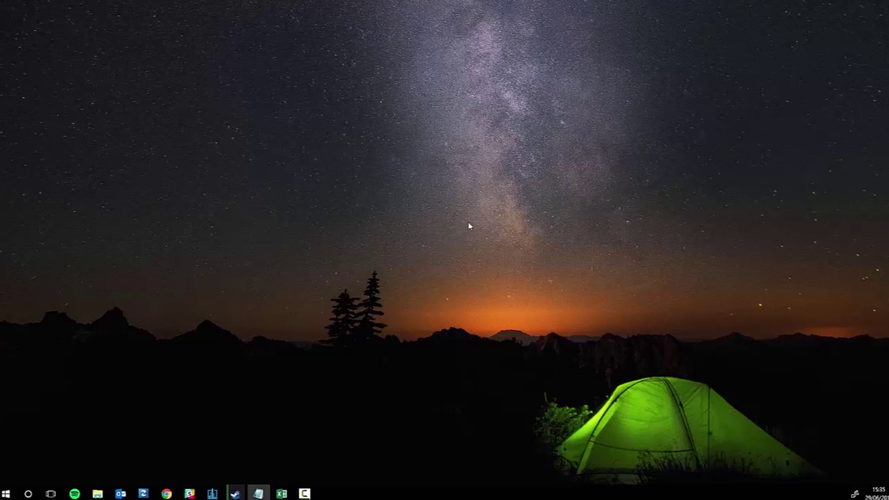
left_click_drag(226, 154, 593, 385)
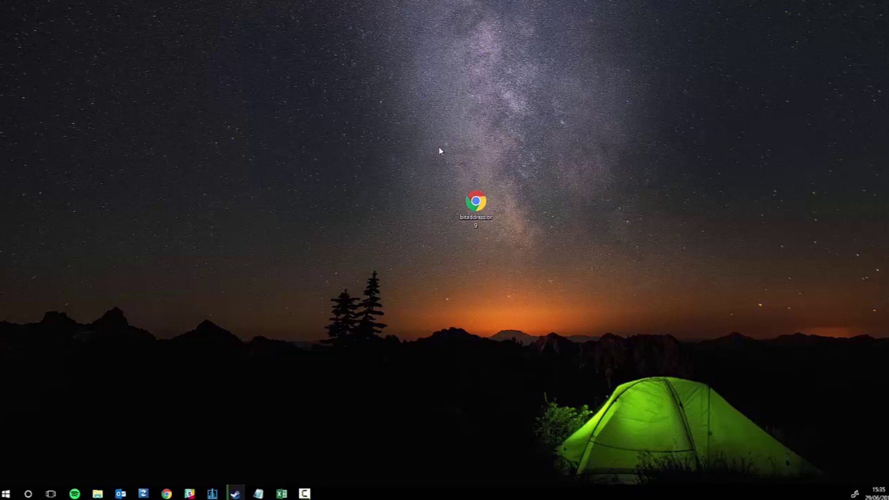
mouse_move(482, 209)
left_mouse_down()
mouse_move(519, 211)
mouse_move(481, 212)
left_mouse_up()
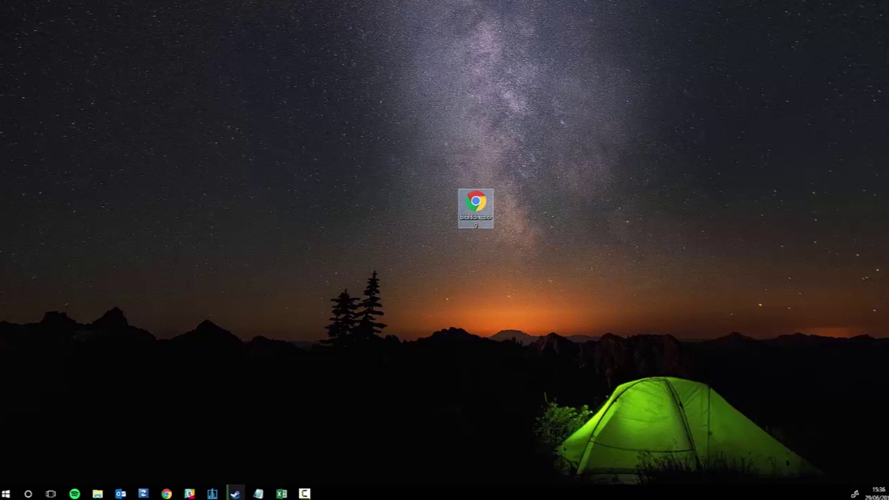
Open the saved bitaddress.org file offline and type random characters until the wallet generates.
key("Return")
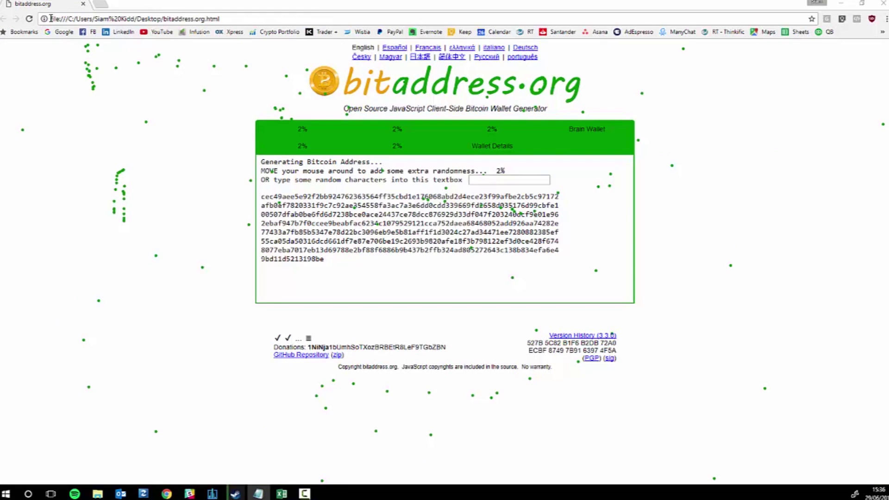
mouse_move(51, 19)
left_mouse_down()
mouse_move(109, 18)
mouse_move(68, 19)
left_mouse_up()
left_click(75, 21)
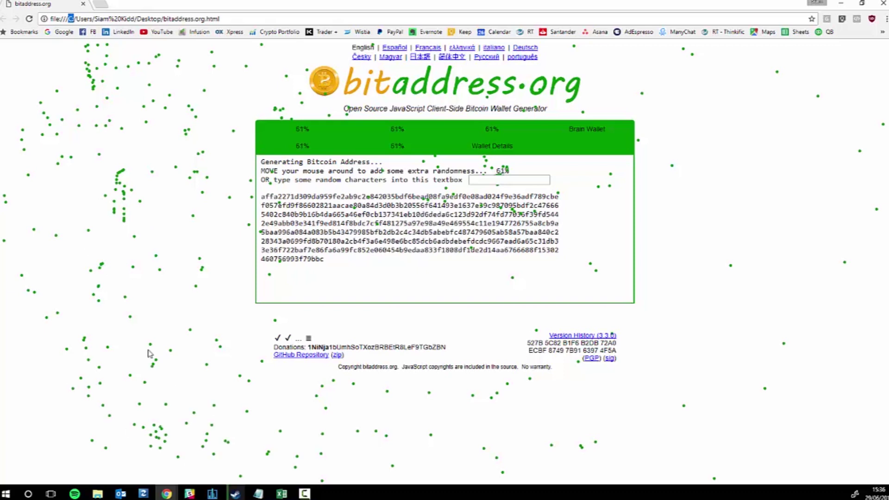
left_click(534, 181)
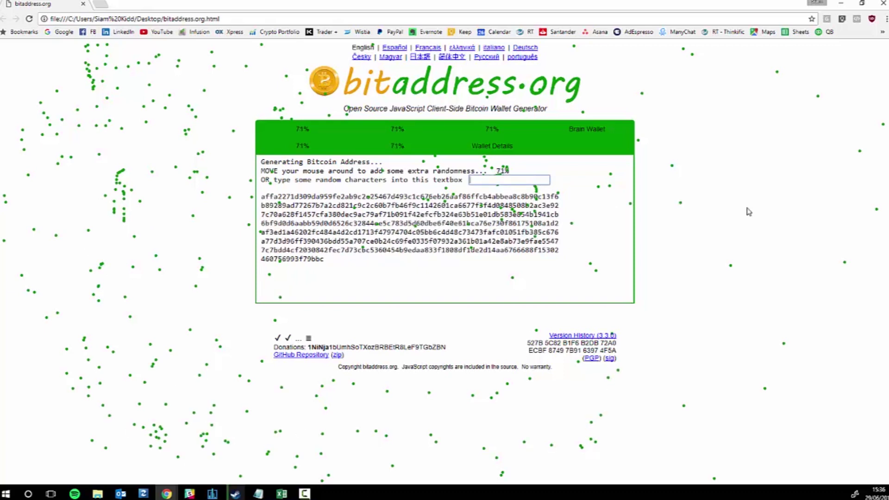
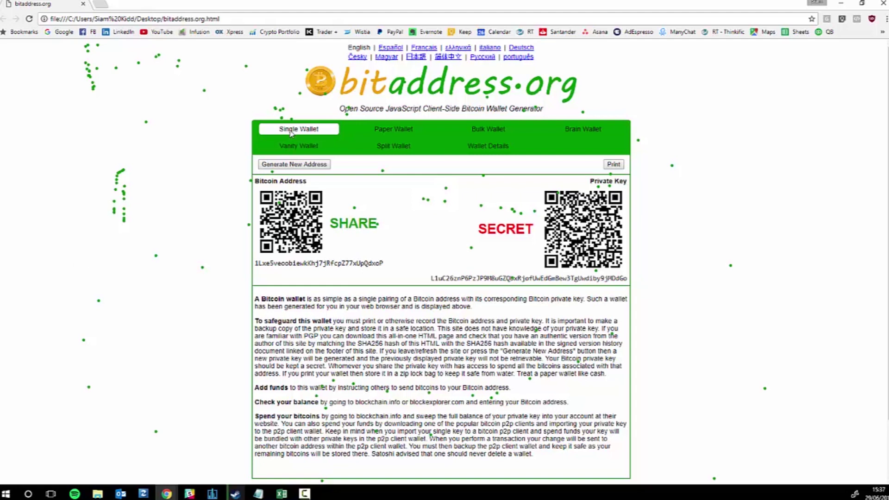
Switch to the Paper Wallet tab, tick Hide Art?, and tick BIP38 Encrypt?
left_click(386, 131)
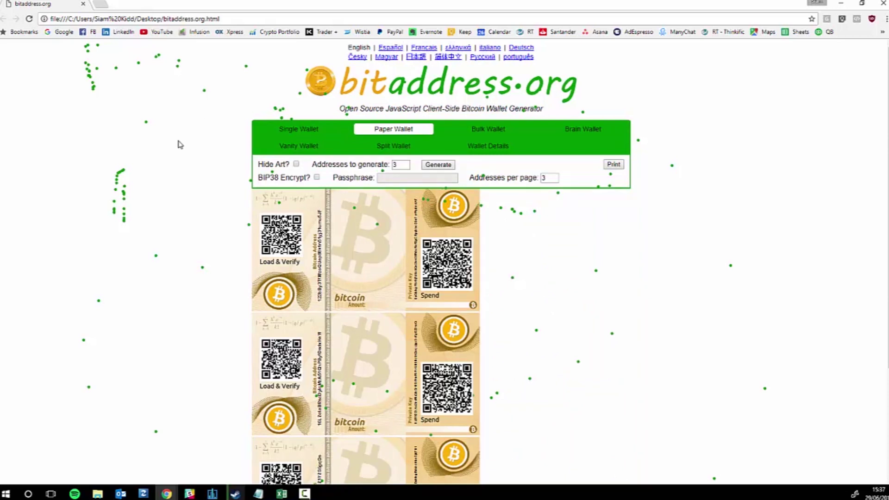
left_click(296, 164)
left_click(316, 178)
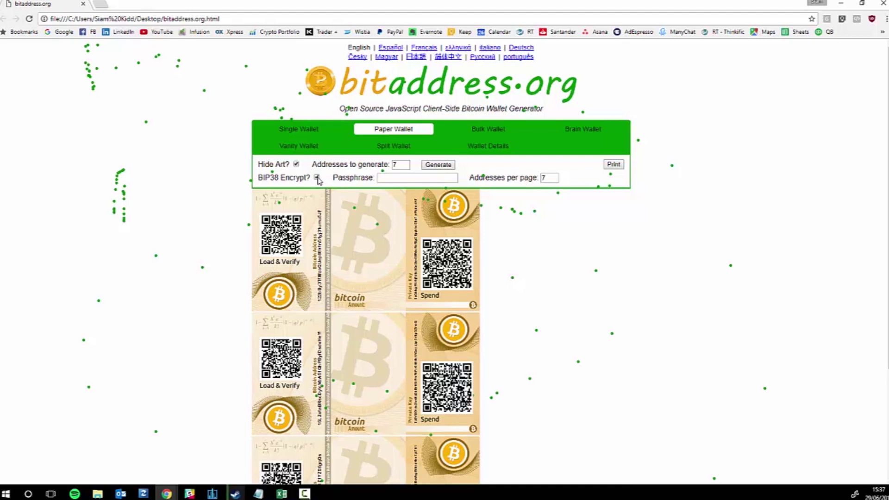
Enter the BIP38 passphrase, set Addresses to generate and per page to 1, and generate.
left_click(405, 179)
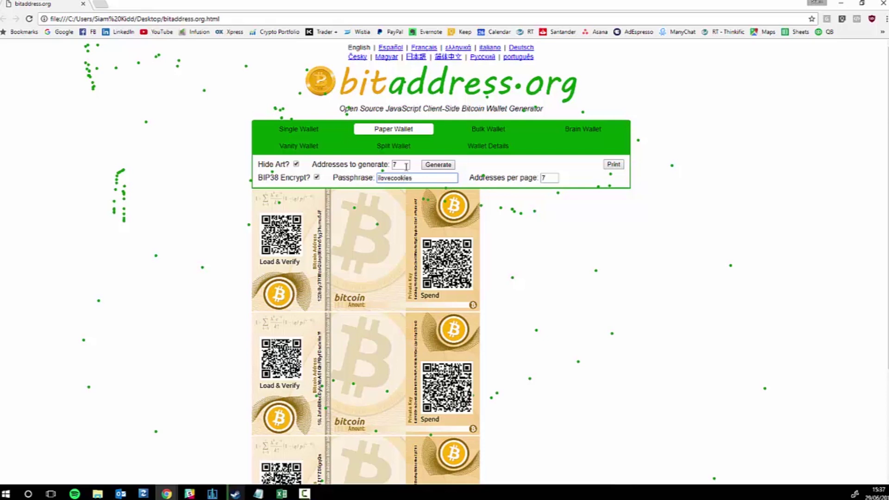
double_click(407, 166)
type("1")
double_click(549, 179)
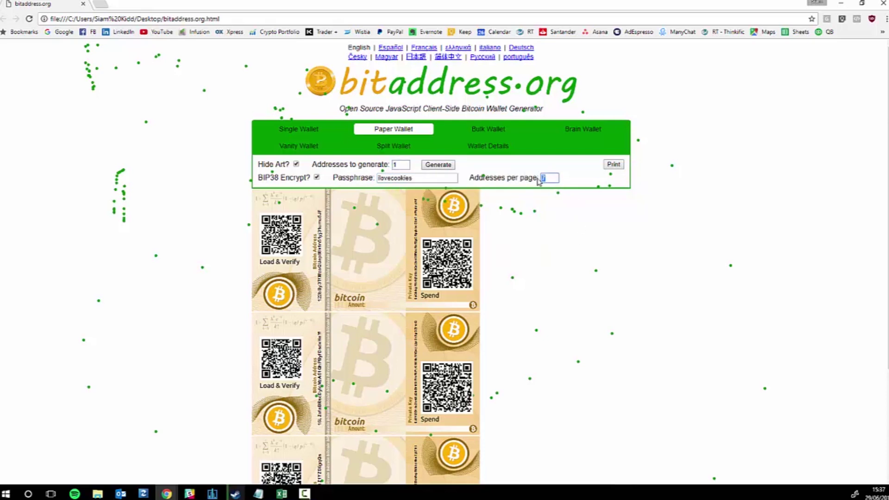
type("1")
left_click(436, 167)
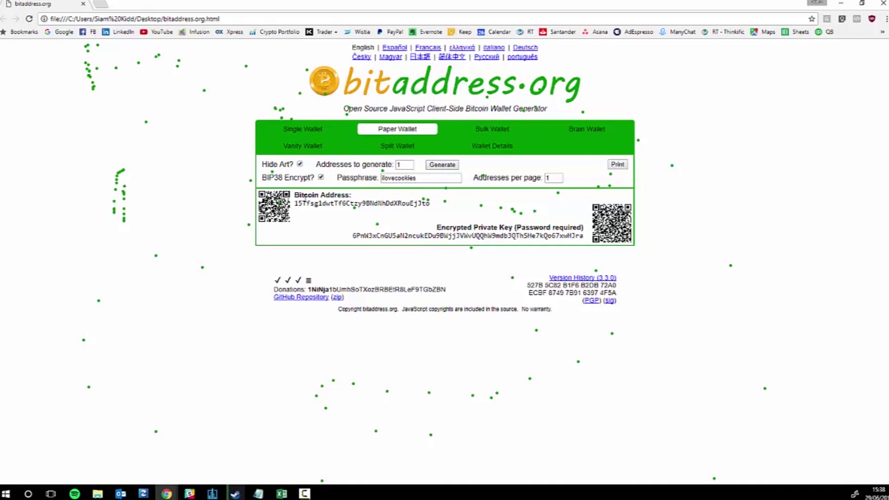
left_click_drag(296, 194, 447, 200)
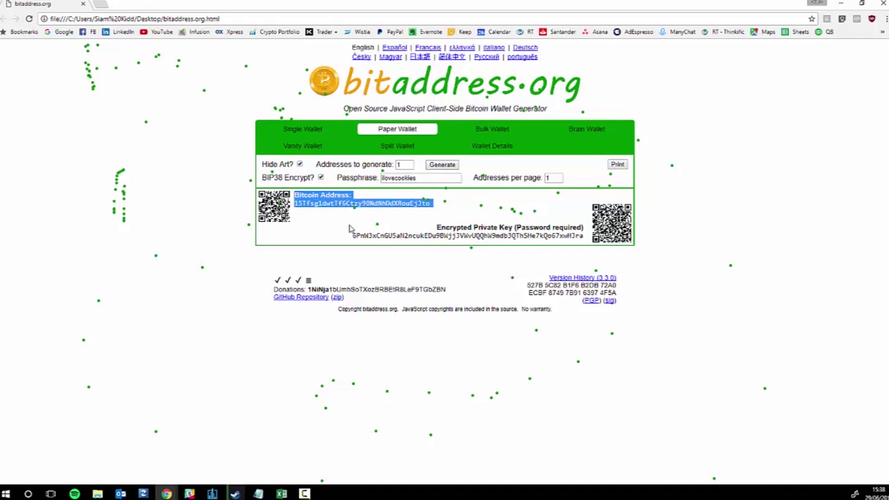
left_click(617, 164)
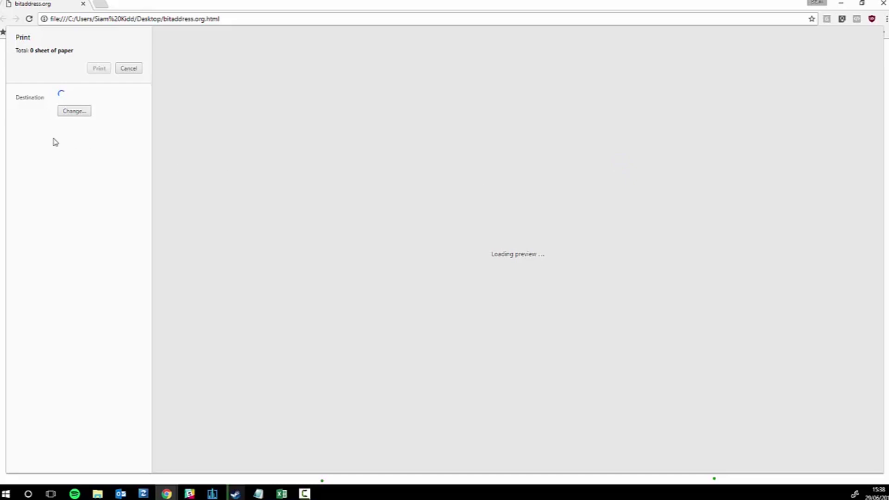
left_click(129, 68)
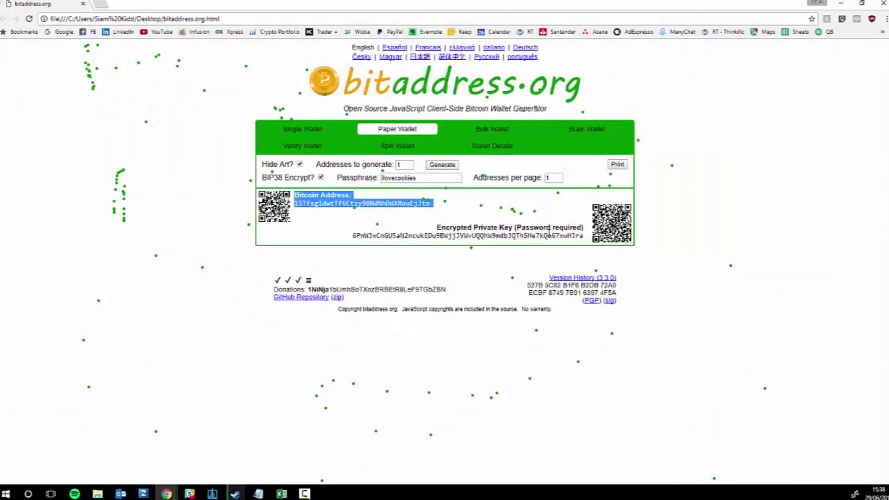
left_click(634, 223)
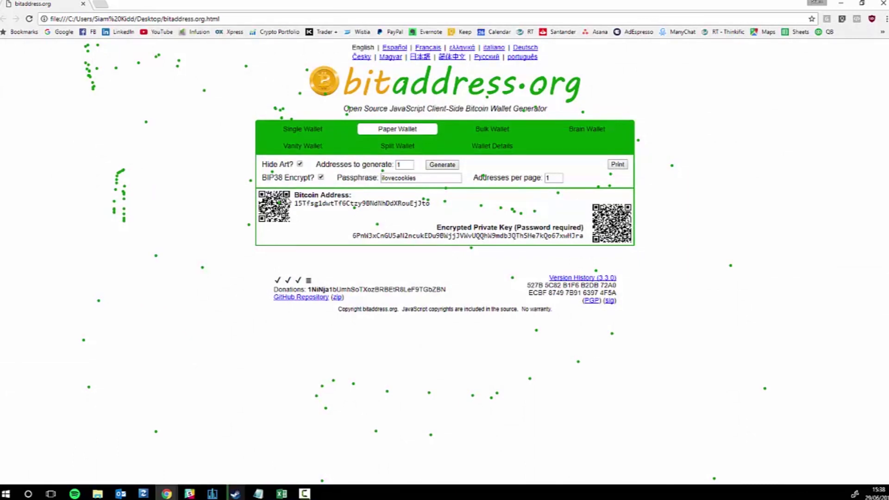
Select the text from 'Bitcoin Address:' through the encrypted private key, then launch Word from Start.
left_click_drag(294, 193, 584, 239)
left_click(641, 212)
left_click_drag(294, 194, 587, 238)
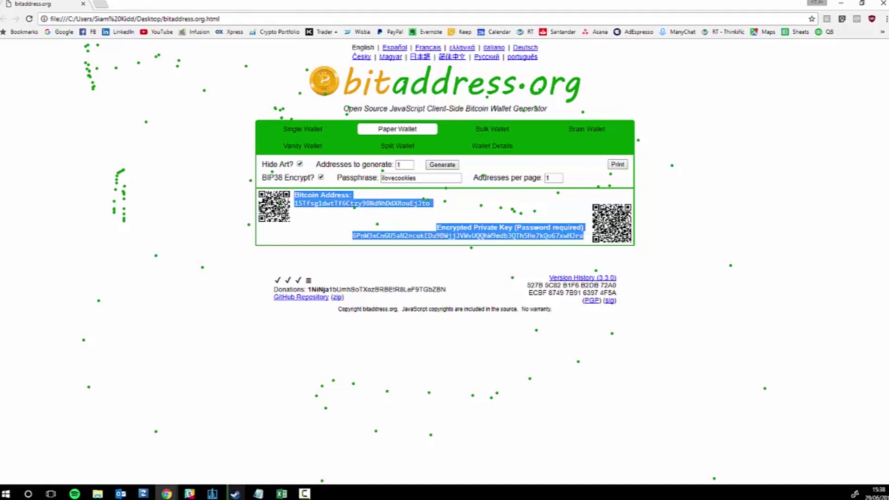
left_click(296, 196)
left_click_drag(297, 196, 587, 239)
left_click(5, 493)
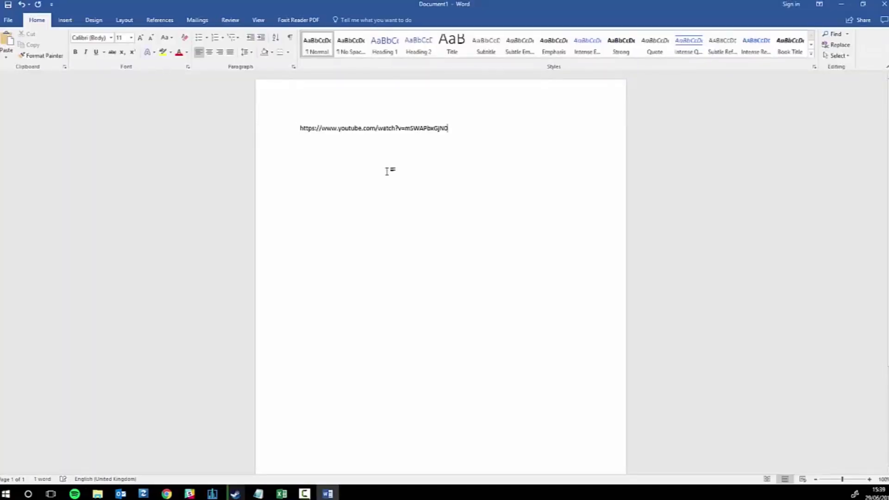
Replace the stray YouTube link in Word with the selected Bitcoin address and encrypted key.
key("ctrl+z")
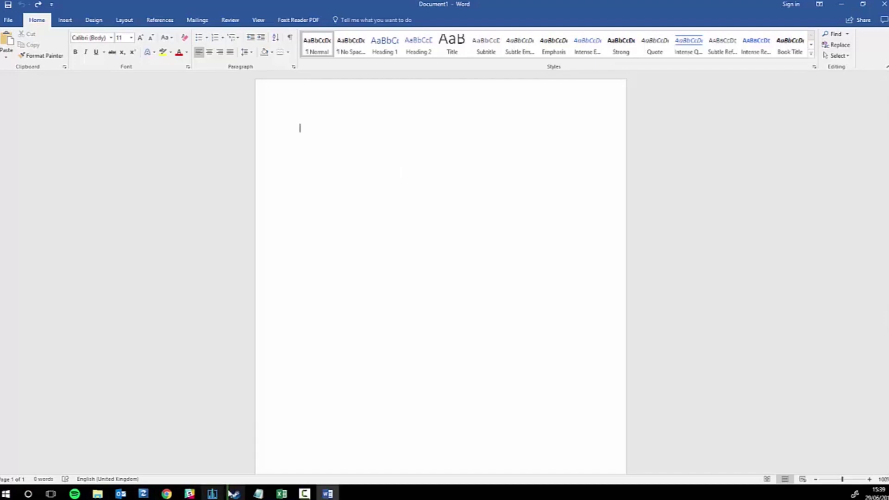
key("alt+Tab")
left_click(295, 194)
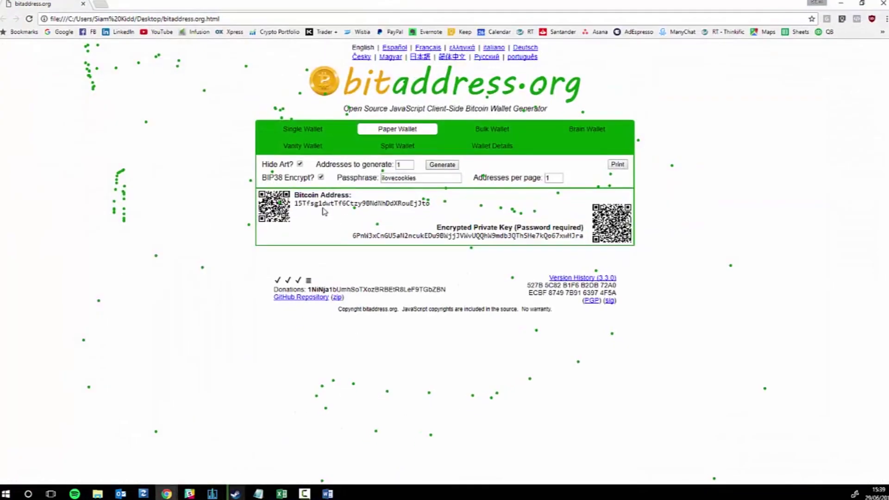
left_click_drag(295, 193, 583, 237)
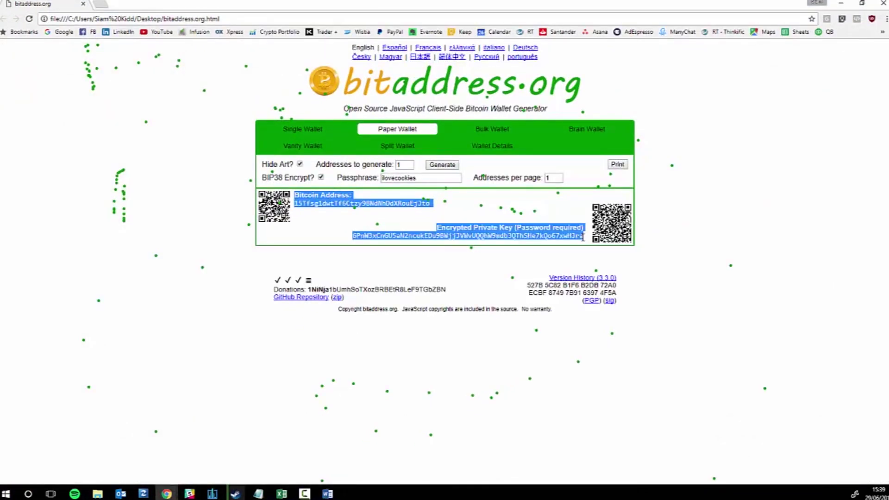
left_click(328, 493)
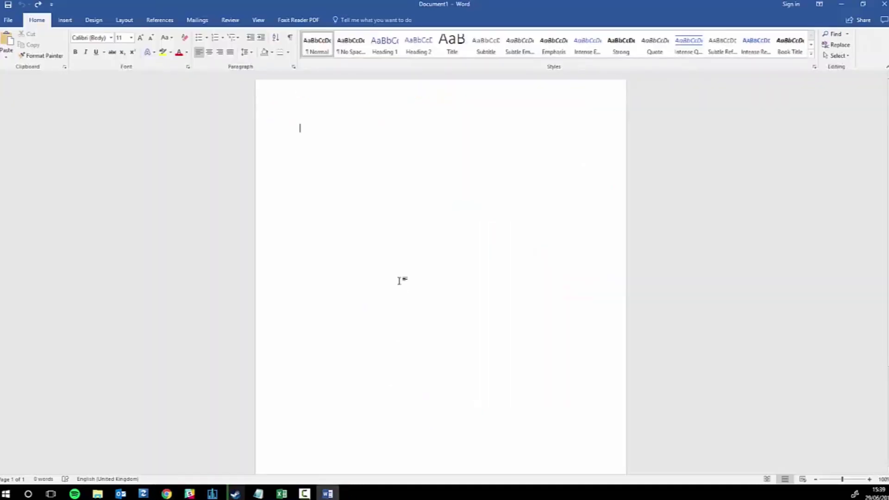
key("ctrl+v")
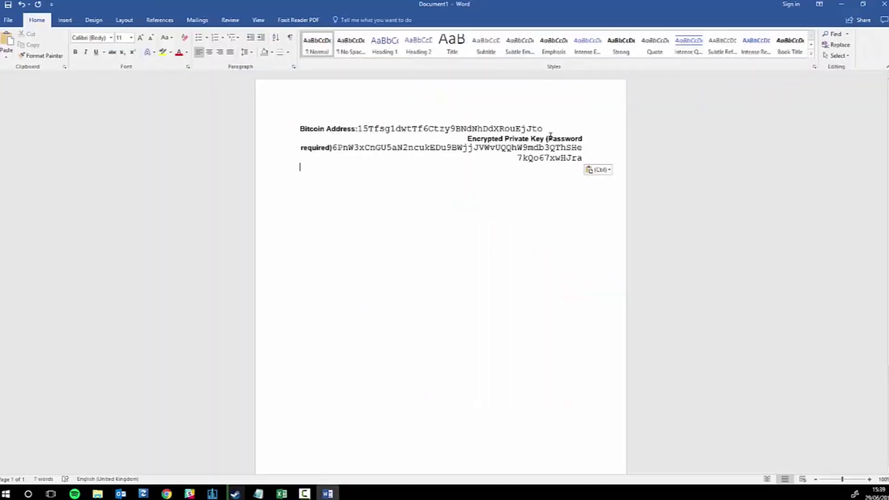
Put blank lines between the address and the key, then close Word without saving.
left_click(552, 127)
key("Return")
key("Return")
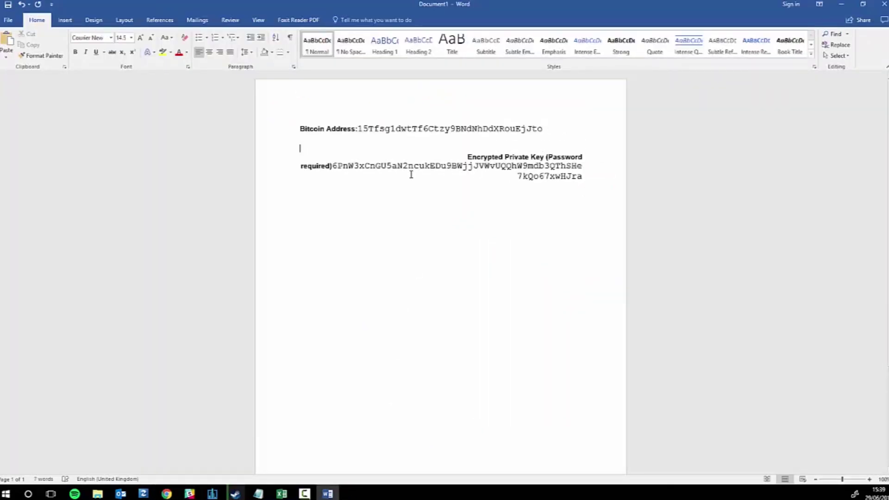
left_click(335, 166)
key("Return")
left_click(559, 357)
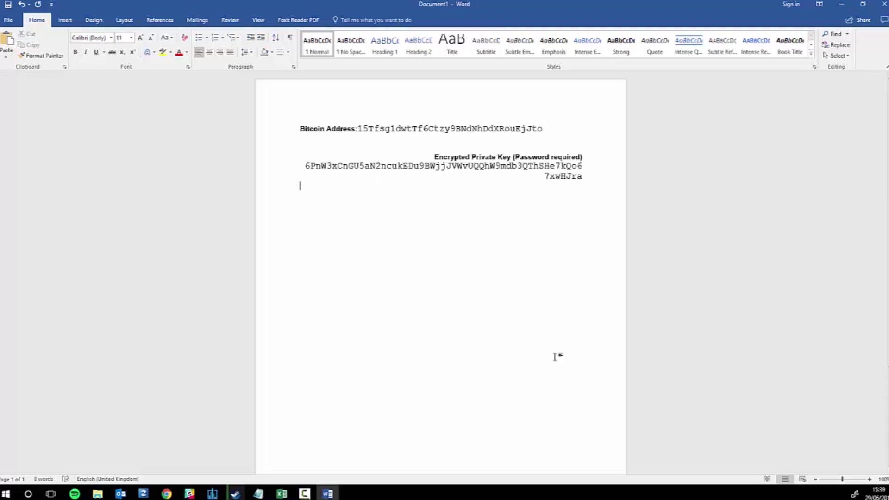
left_click(883, 5)
left_click(457, 264)
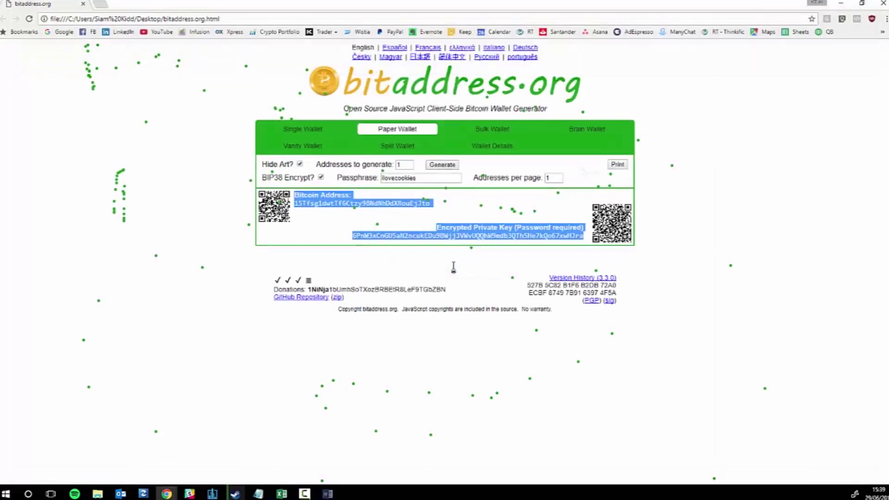
Open Chrome's Settings page from the three-dot menu.
left_click(739, 251)
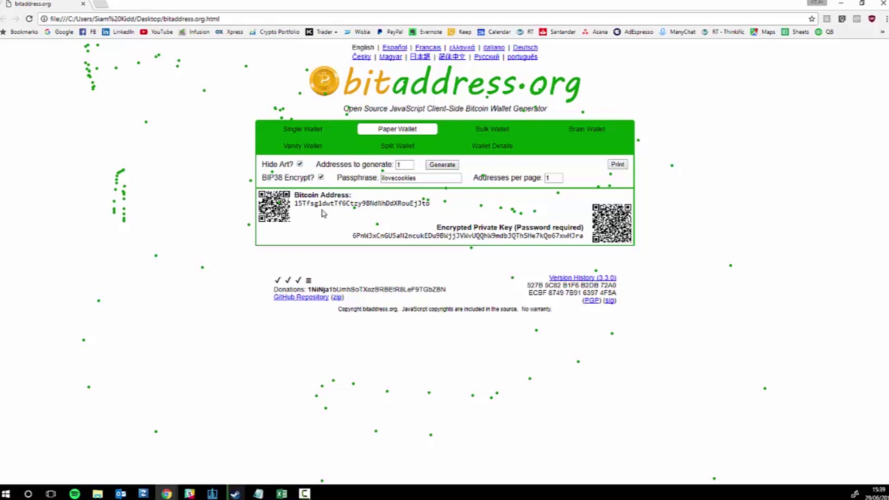
left_click(885, 20)
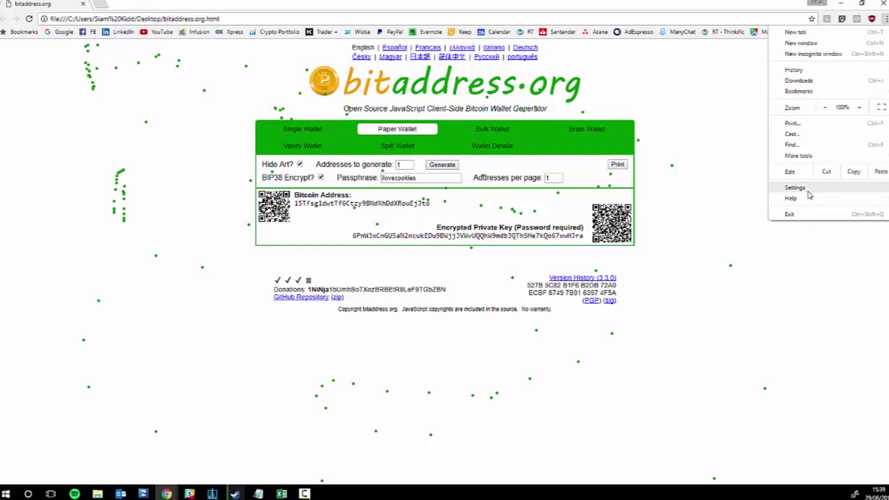
left_click(795, 188)
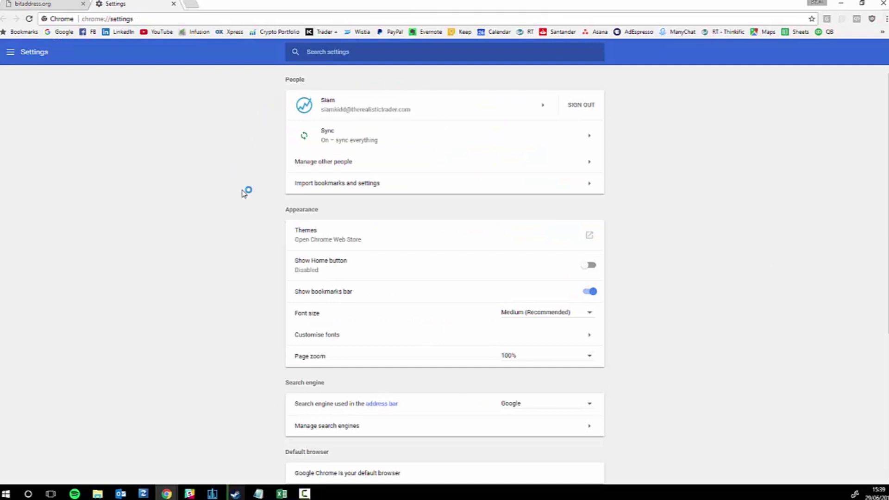
Look through the settings and open the Import bookmarks and settings dialog.
left_click(10, 52)
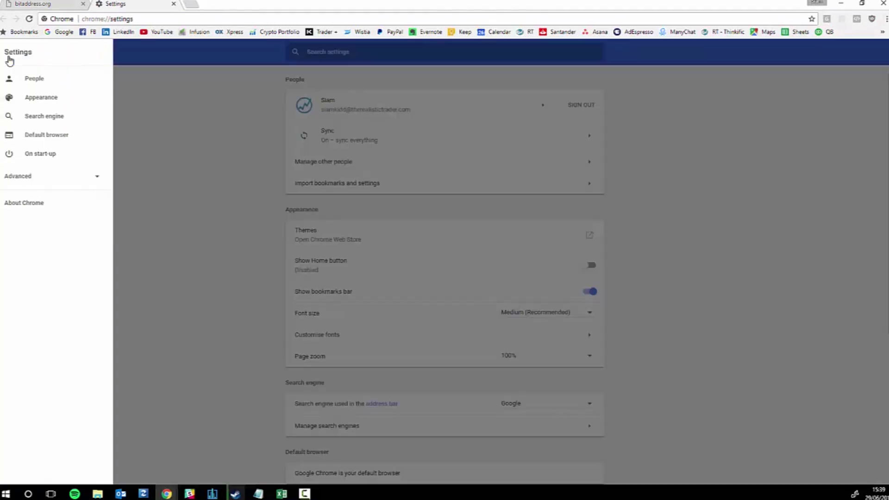
left_click(137, 168)
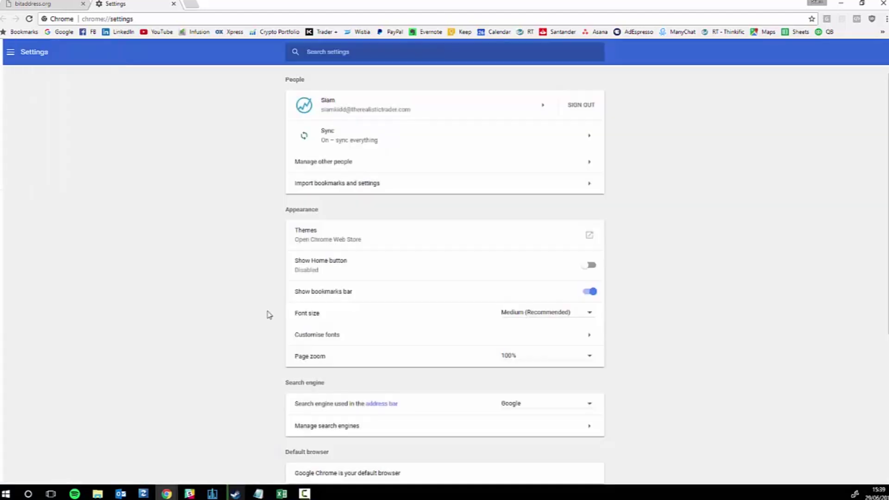
scroll(277, 333, "down", 5)
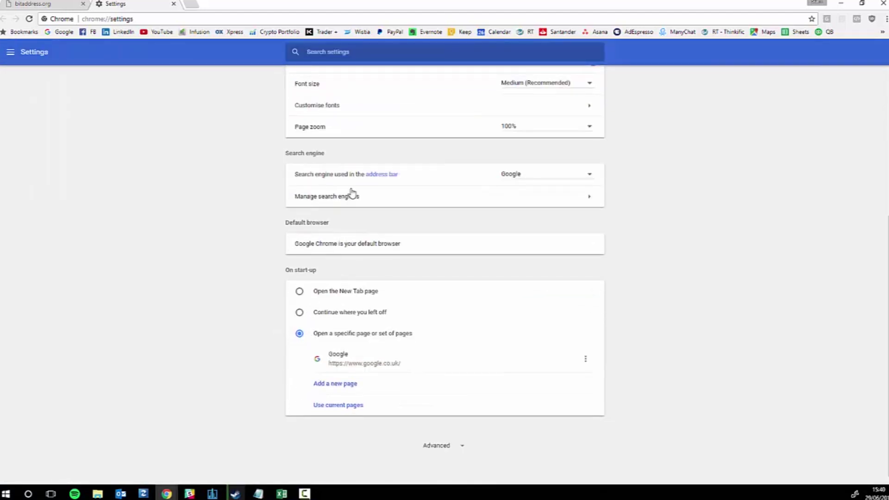
scroll(351, 195, "up", 4)
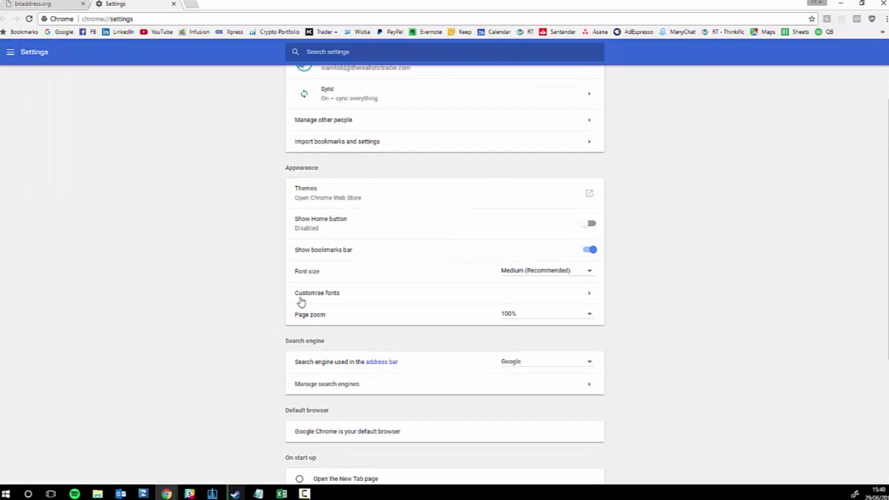
scroll(301, 193, "up", 1)
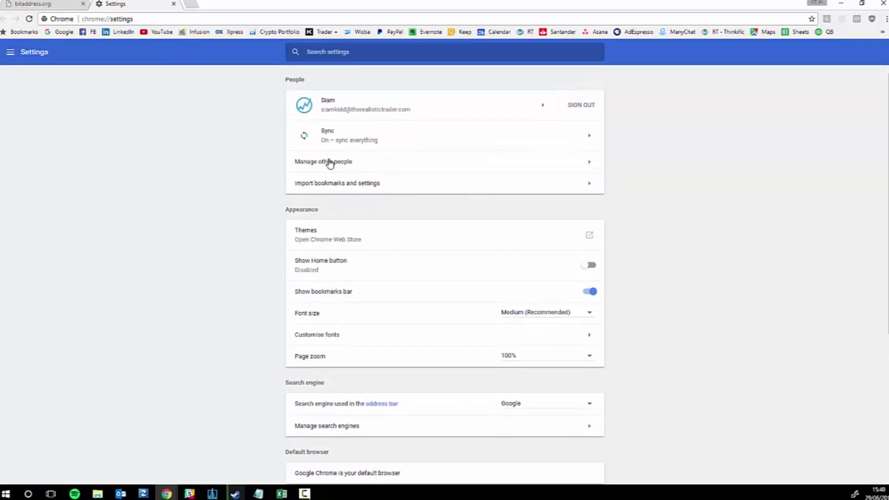
left_click(349, 184)
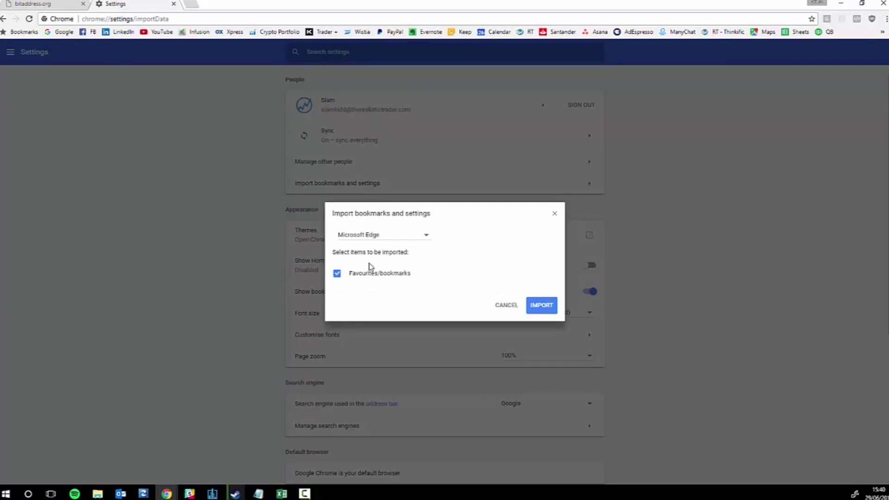
Cancel the bookmark import without importing and return from Chrome Settings to bitaddress.org.
left_click(505, 305)
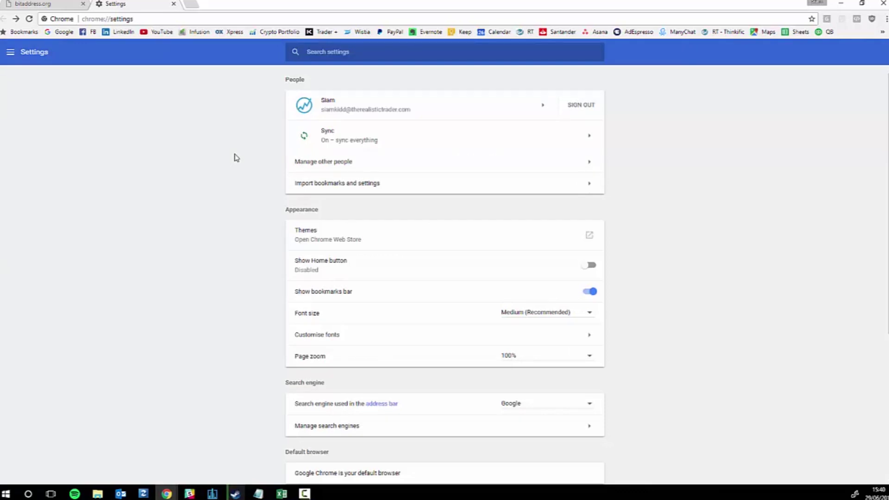
scroll(274, 348, "down", 5)
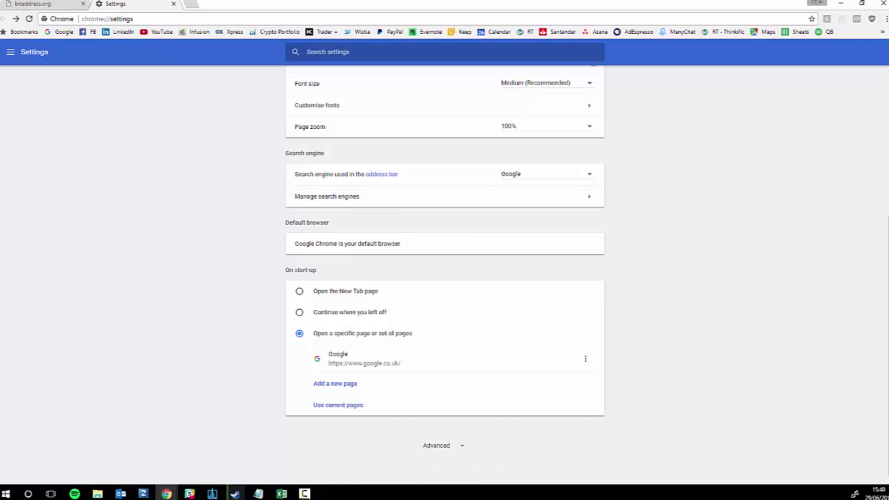
key("F10")
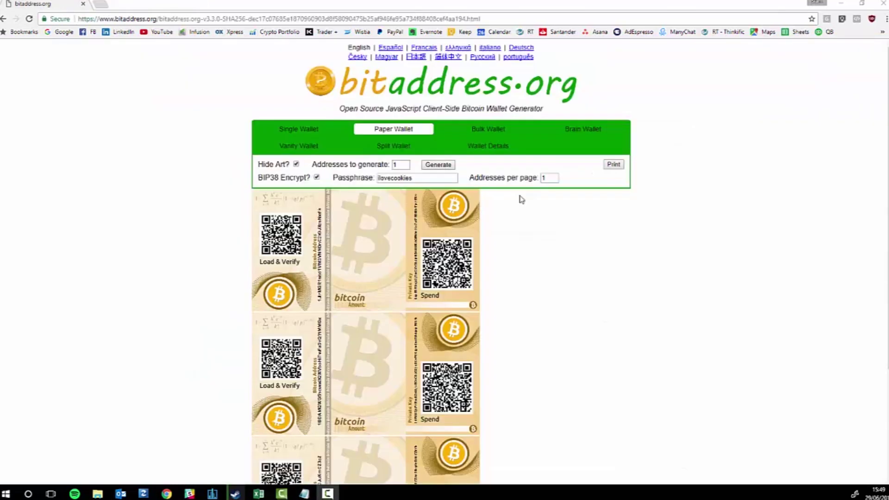
Generate a new BIP38-encrypted paper wallet, then select its passphrase text.
left_click(452, 167)
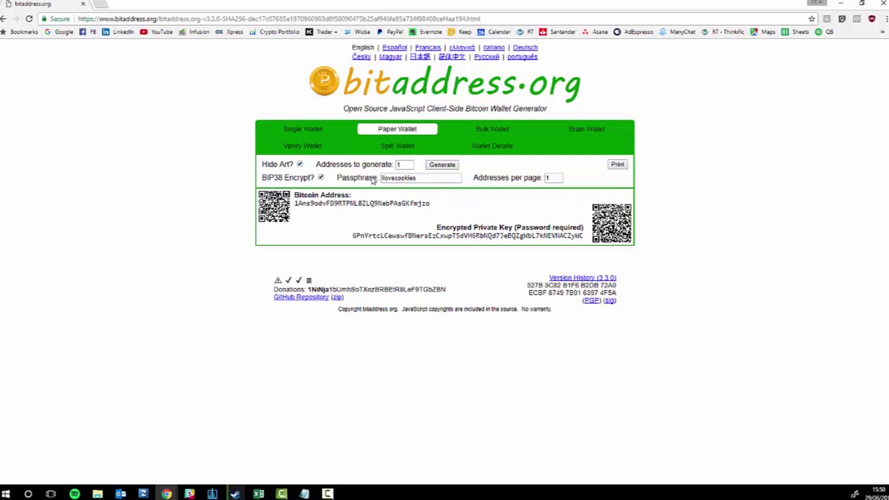
left_click_drag(420, 177, 376, 180)
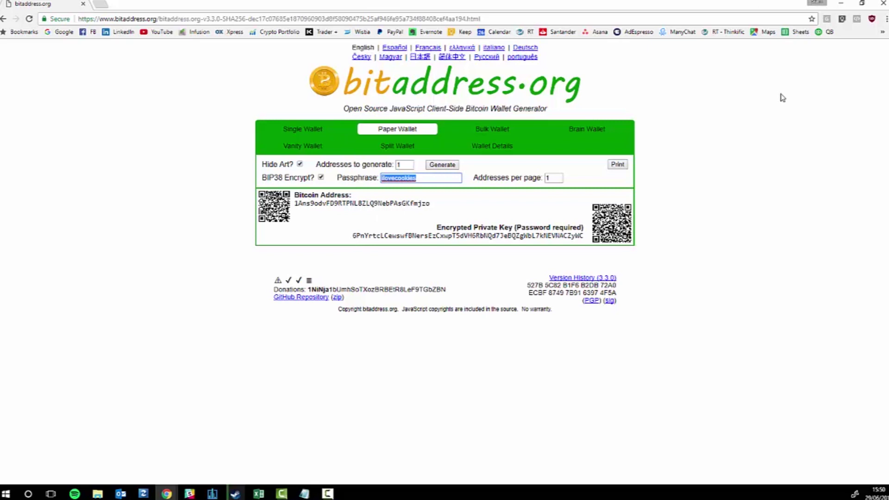
left_click(426, 181)
left_click_drag(419, 181, 366, 183)
left_click(412, 179)
left_click_drag(419, 179, 379, 183)
left_click(586, 241)
left_click_drag(587, 240, 314, 214)
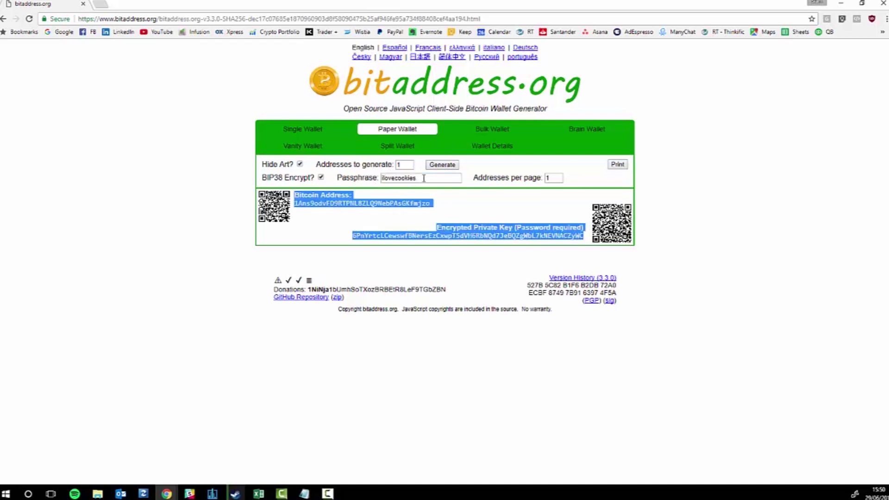
left_click_drag(424, 179, 377, 183)
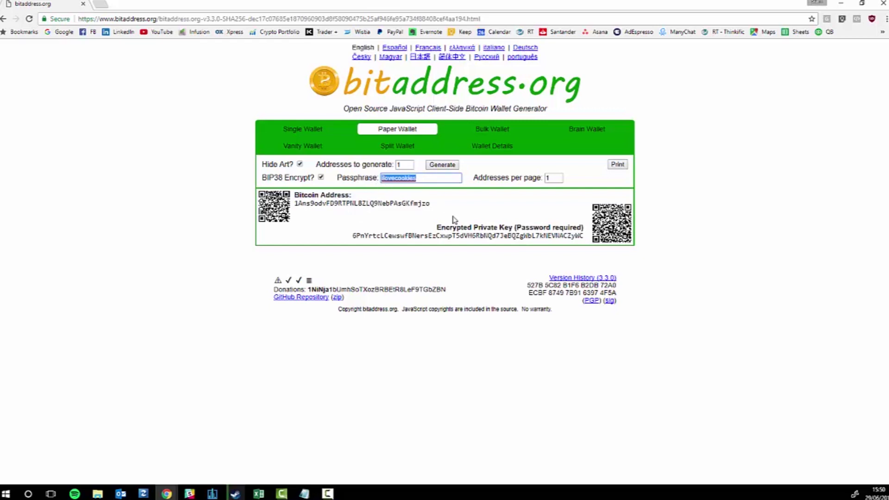